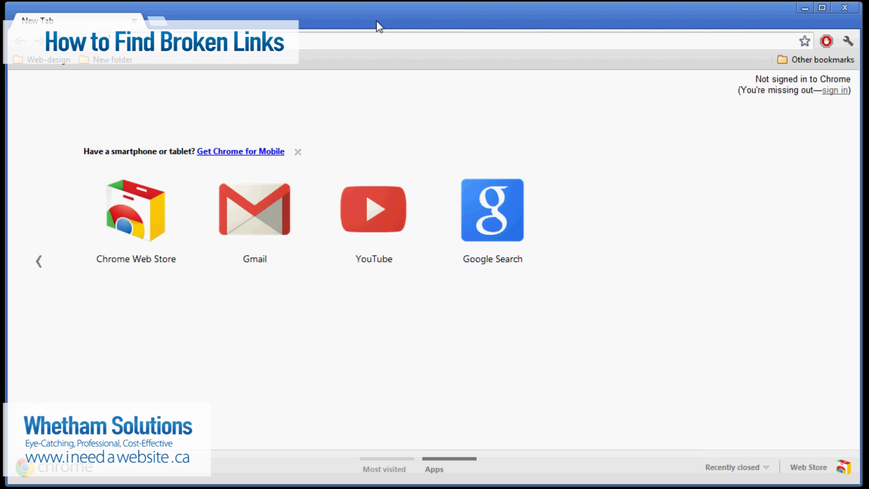
{"action": "type", "text": "www.download"}
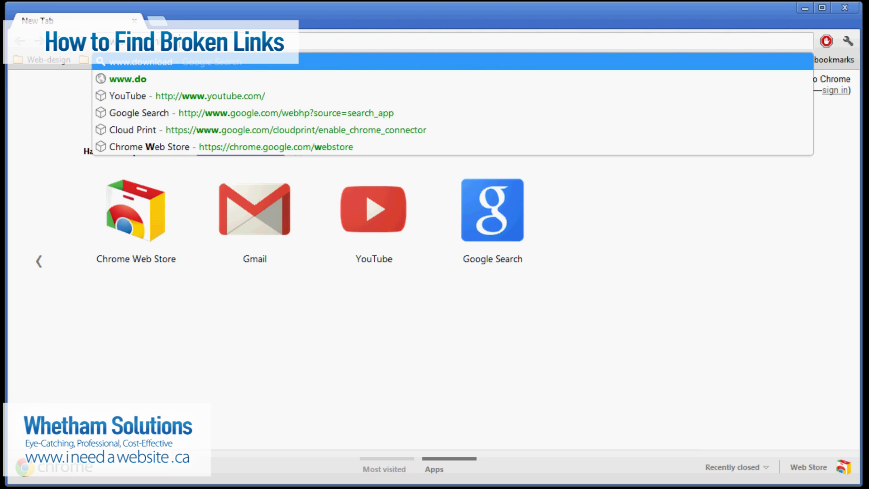
{"action": "type", "text": ".com"}
{"action": "key", "text": "Return"}
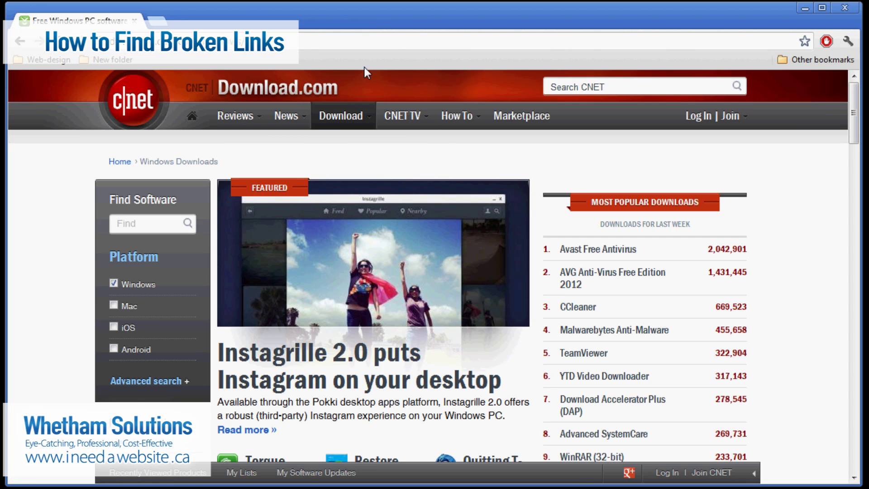
{"action": "left_click", "coordinate": [133, 223]}
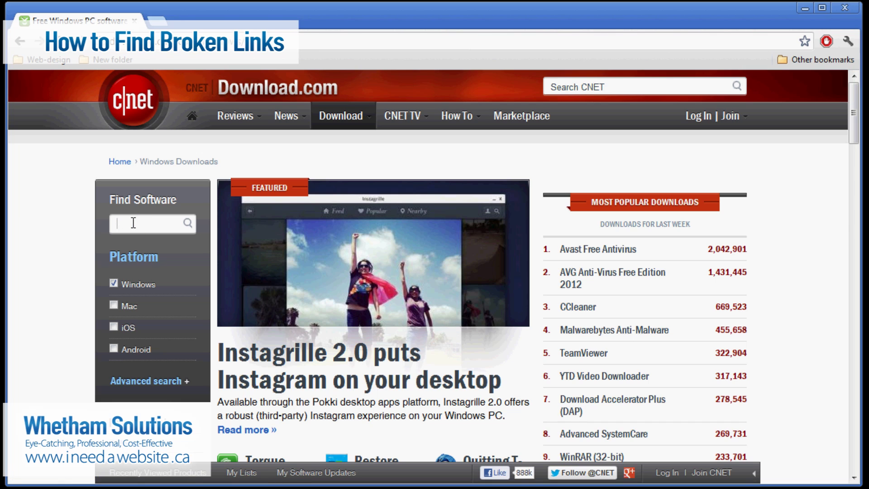
{"action": "type", "text": "xenu"}
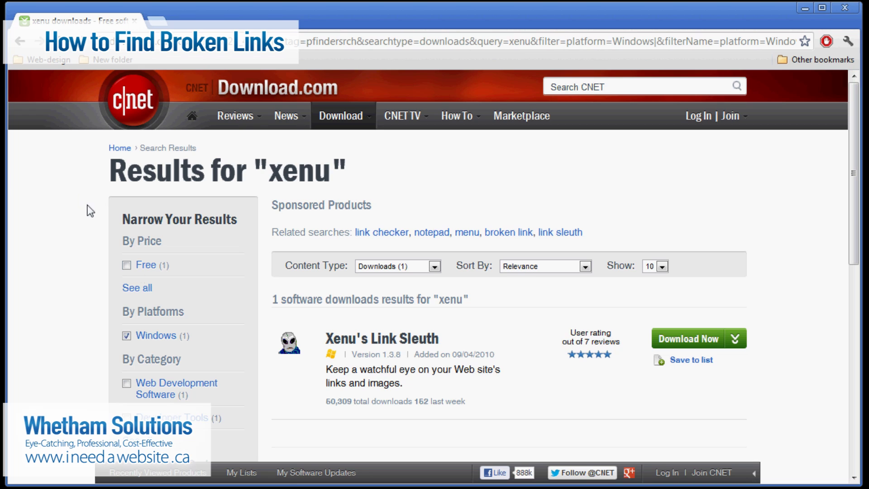
{"action": "left_click", "coordinate": [364, 343]}
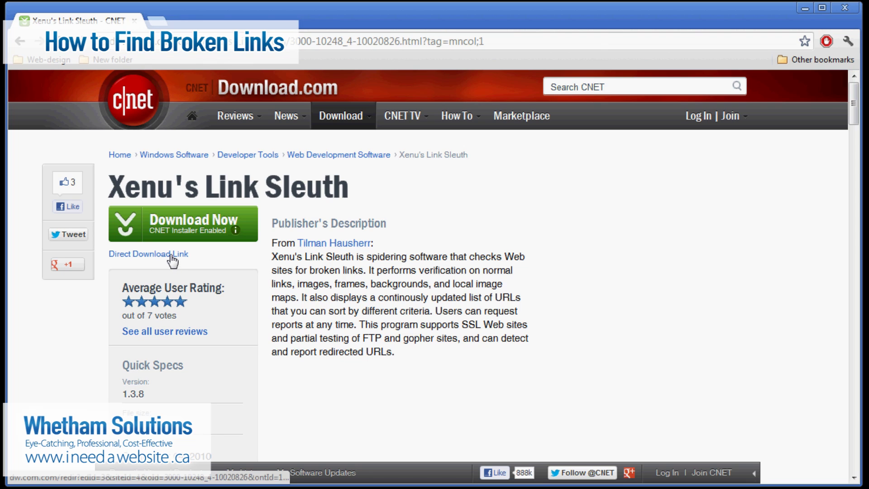
Download Xenu's Link Sleuth via the direct download link, without the CNET installer.
{"action": "left_click", "coordinate": [220, 235]}
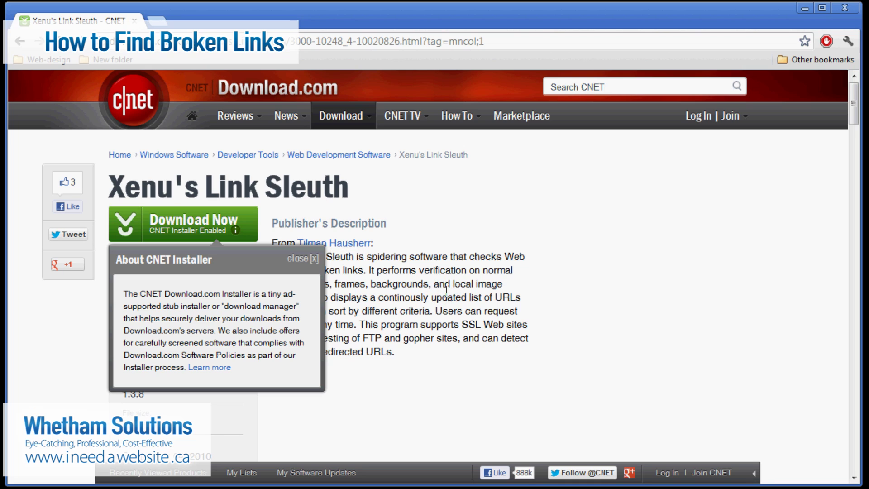
{"action": "left_click", "coordinate": [312, 258]}
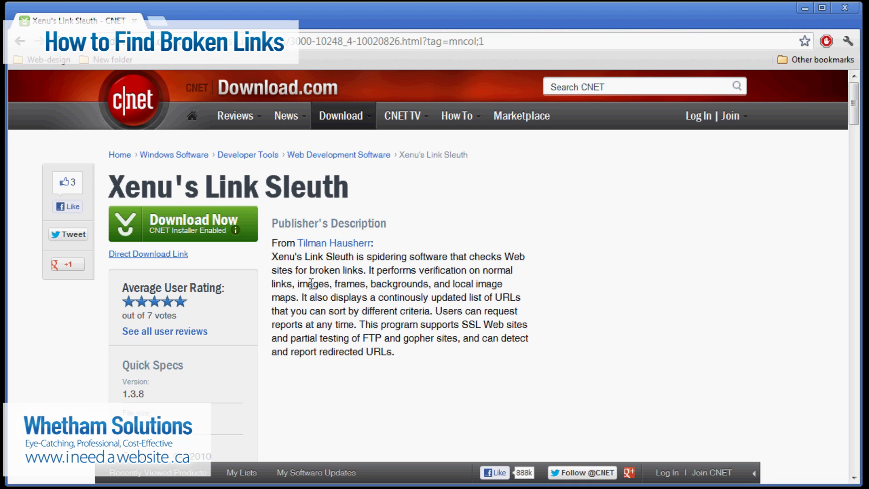
{"action": "left_click", "coordinate": [168, 254]}
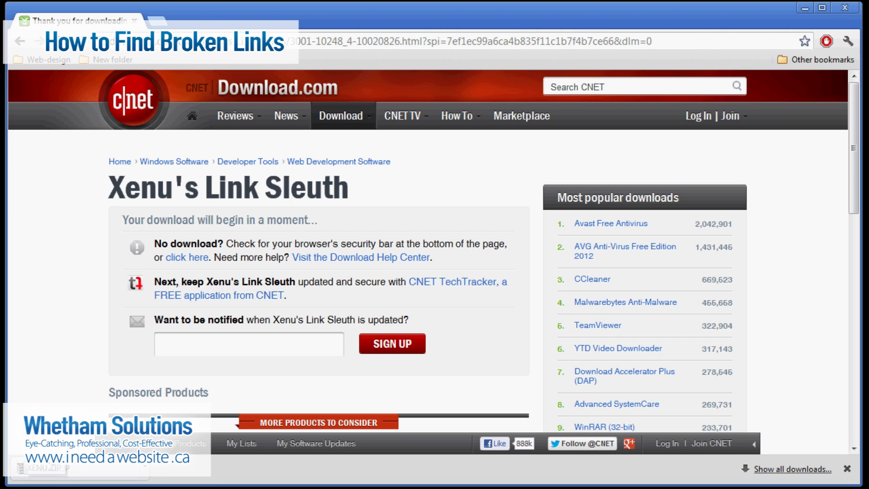
Show the downloaded XENU.ZIP in its Downloads folder.
{"action": "left_click_drag", "start_coordinate": [54, 480], "coordinate": [74, 472]}
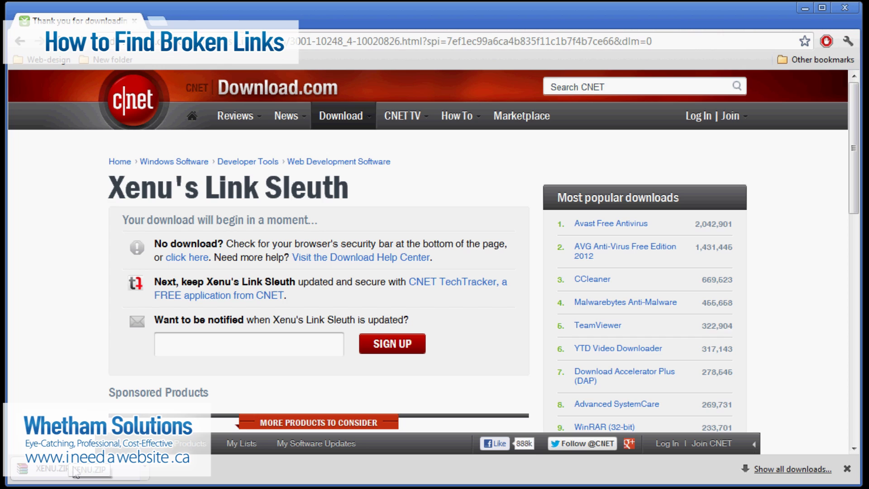
{"action": "left_click_drag", "start_coordinate": [76, 473], "coordinate": [148, 473]}
{"action": "left_click", "coordinate": [148, 472]}
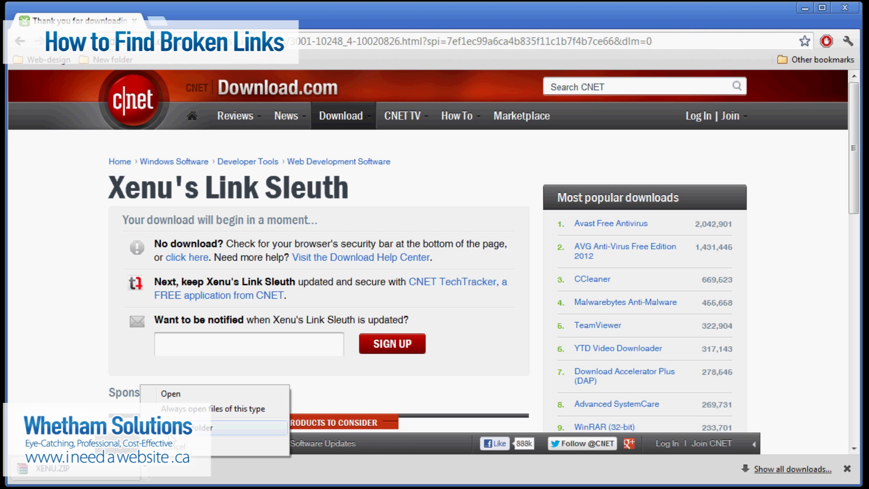
{"action": "left_click", "coordinate": [204, 427]}
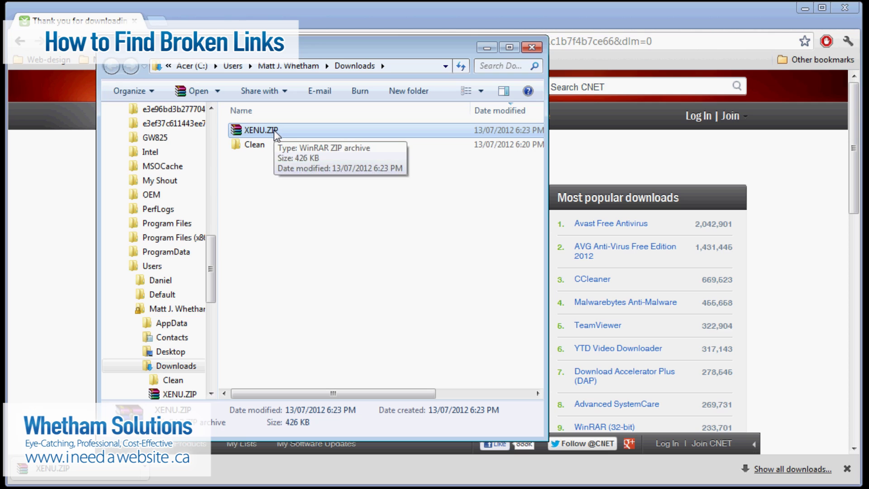
Open XENU.ZIP with Windows Explorer and copy Setup.exe out onto the desktop.
{"action": "right_click", "coordinate": [274, 131]}
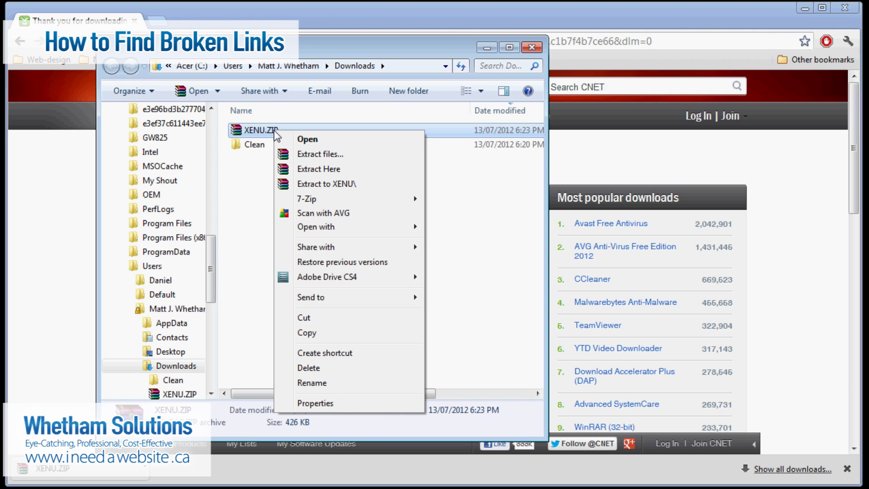
{"action": "mouse_move", "coordinate": [355, 222]}
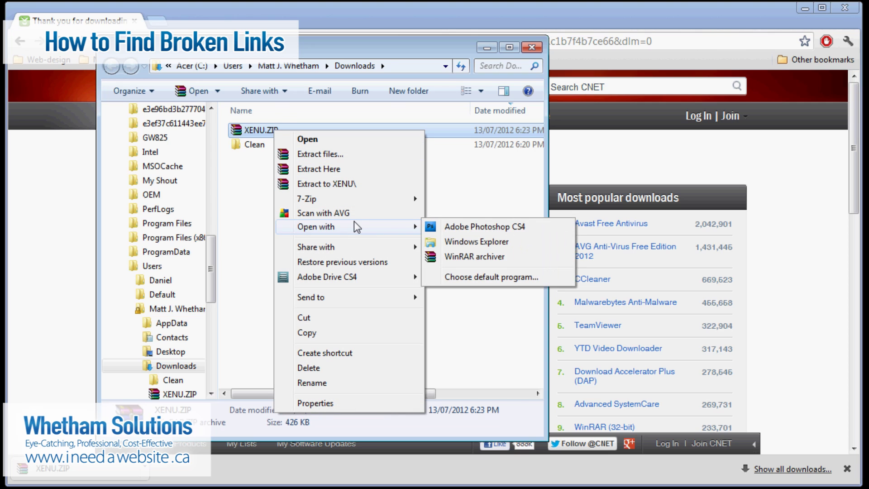
{"action": "left_click", "coordinate": [449, 243]}
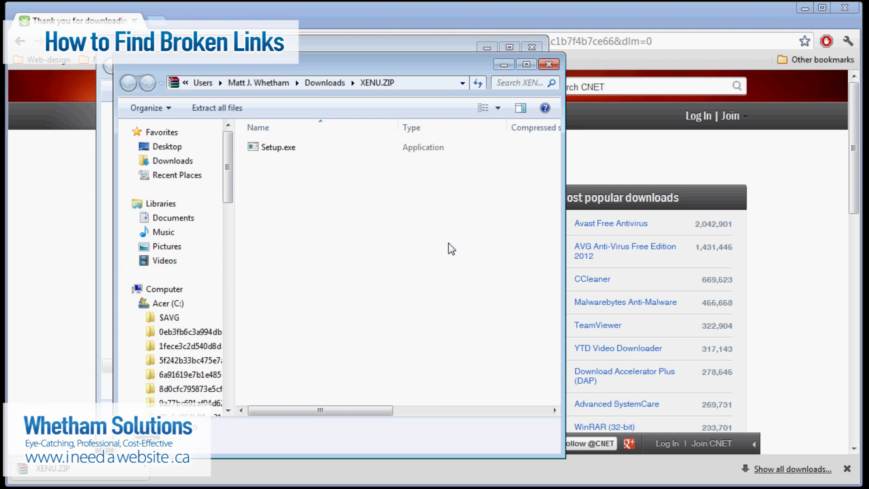
{"action": "left_click", "coordinate": [292, 146]}
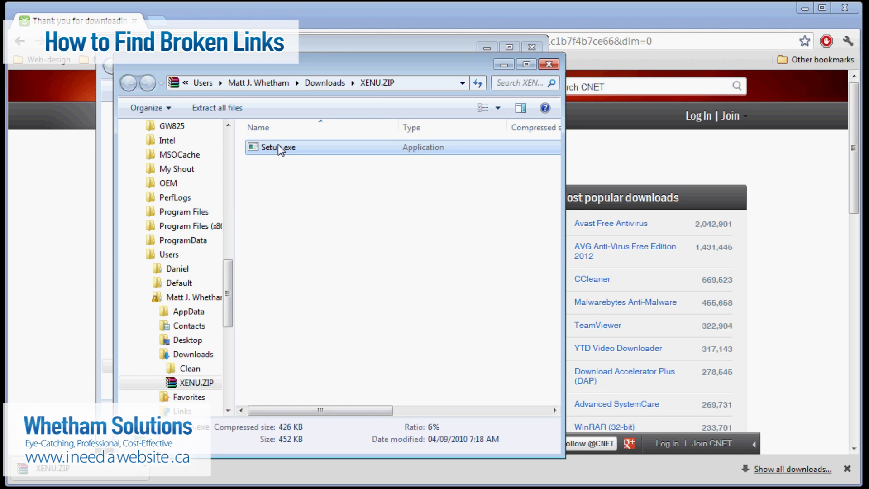
{"action": "left_click_drag", "start_coordinate": [278, 145], "coordinate": [2, 287]}
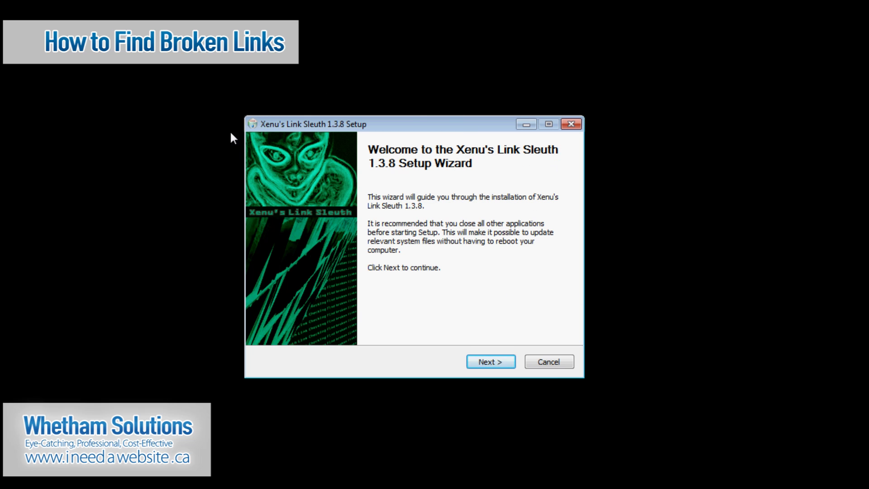
Accept the license and install Xenu's Link Sleuth 1.3.8 with default components and folder.
{"action": "left_click", "coordinate": [501, 362]}
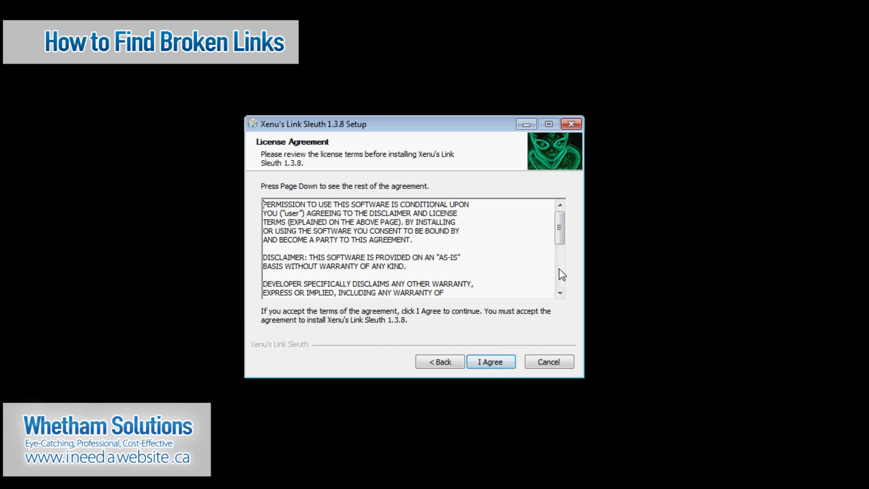
{"action": "left_click_drag", "start_coordinate": [560, 238], "coordinate": [560, 289]}
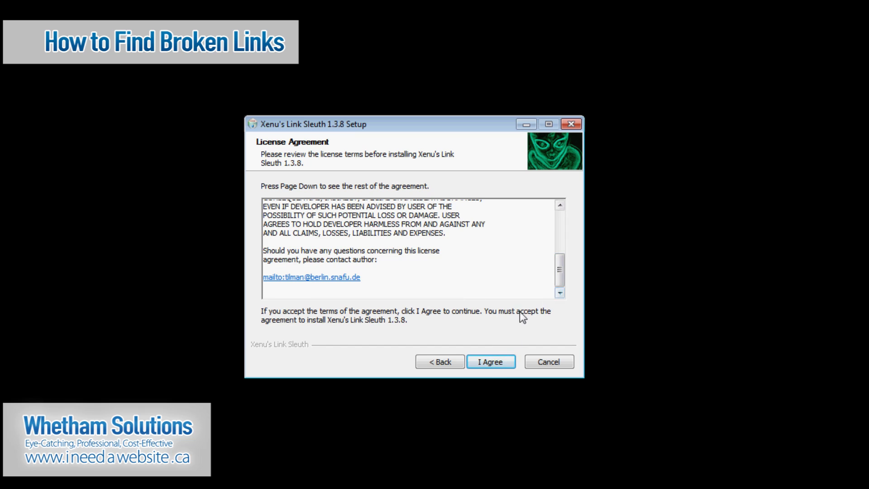
{"action": "left_click", "coordinate": [495, 363]}
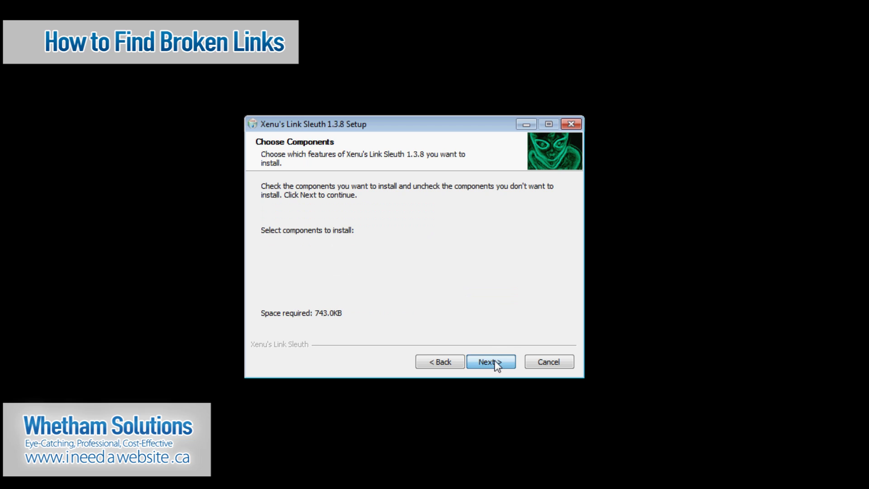
{"action": "left_click", "coordinate": [496, 361]}
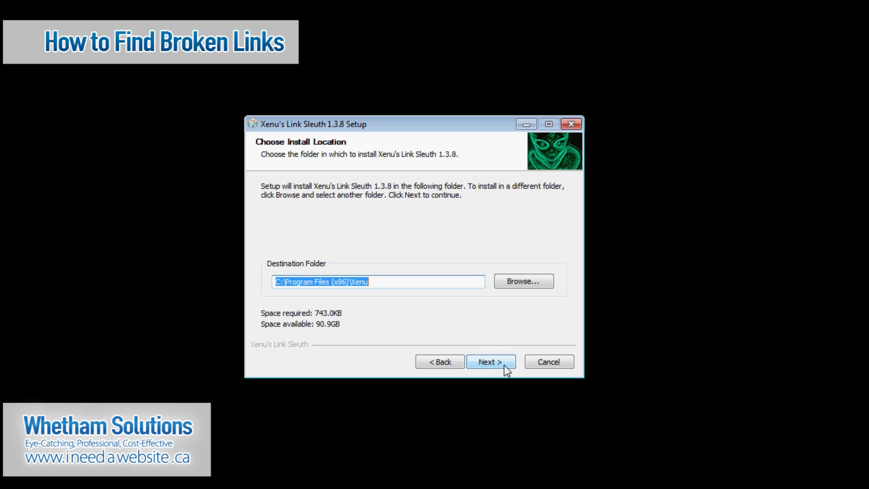
{"action": "left_click", "coordinate": [501, 360]}
{"action": "left_click", "coordinate": [499, 361]}
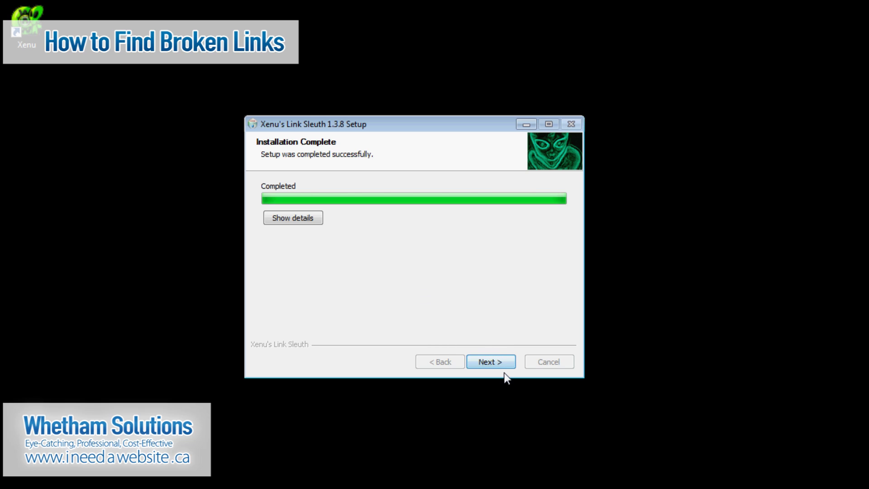
Finish setup with Show Readme unchecked so Xenu launches directly.
{"action": "left_click", "coordinate": [483, 360]}
{"action": "left_click", "coordinate": [483, 361]}
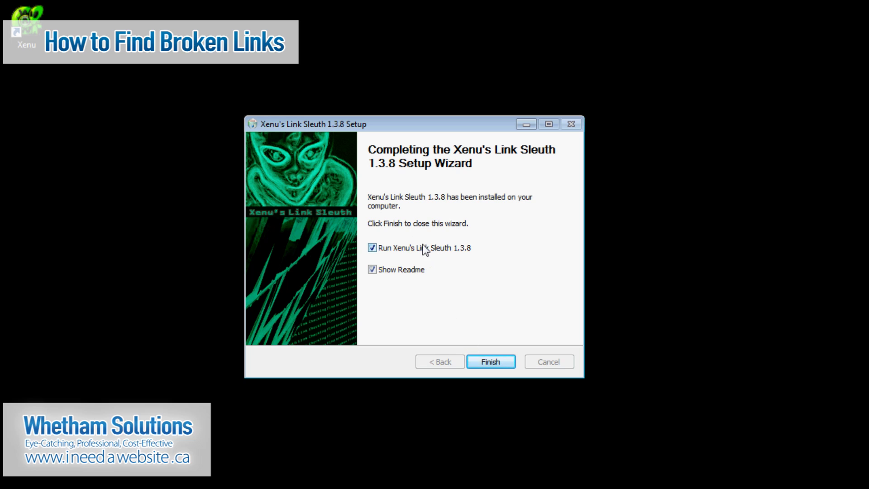
{"action": "left_click", "coordinate": [410, 272]}
{"action": "left_click", "coordinate": [496, 362]}
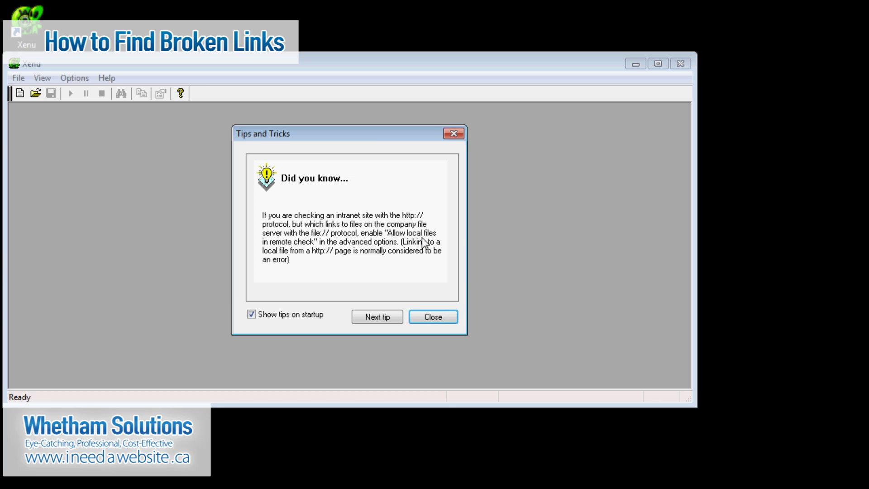
Close the Tips and Tricks dialog.
{"action": "left_click", "coordinate": [450, 319]}
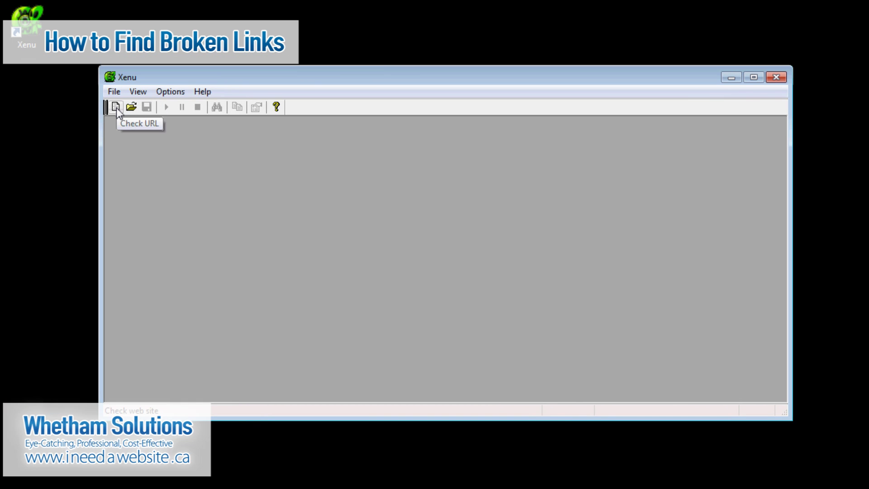
{"action": "left_click", "coordinate": [117, 109]}
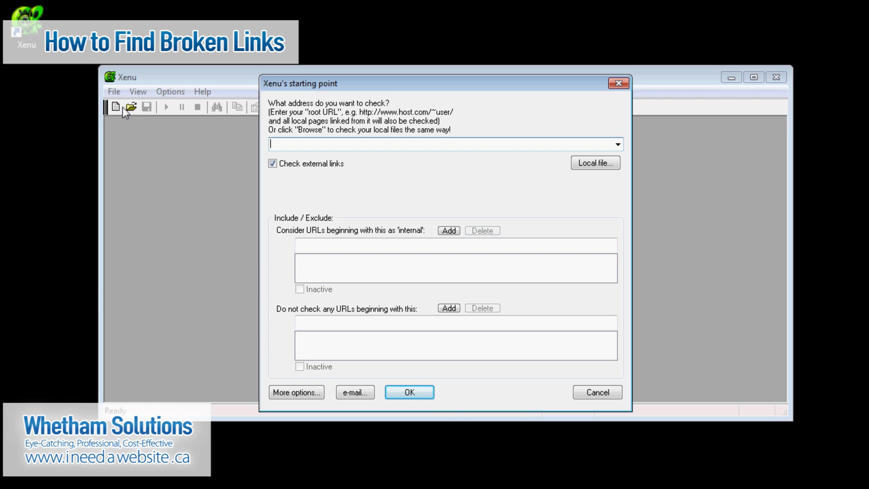
{"action": "type", "text": "www.whethamsolutions.com"}
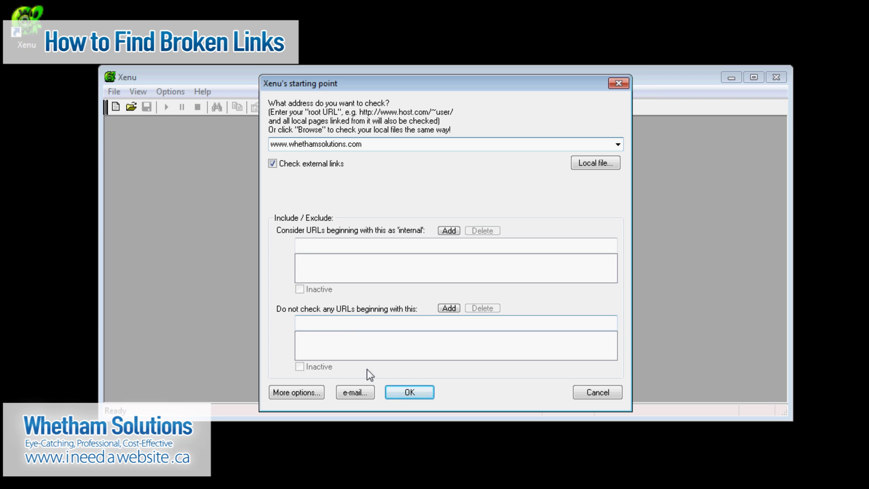
{"action": "left_click", "coordinate": [405, 392]}
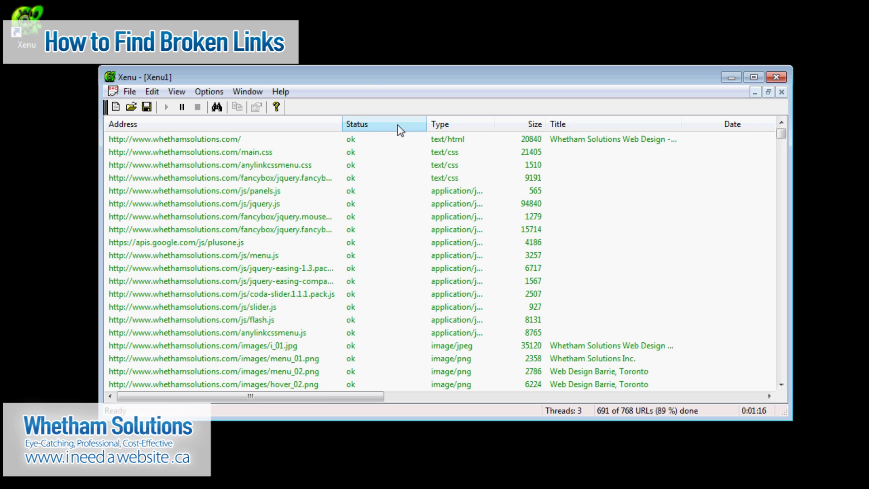
Sort the running crawl by Status and let all 1209 URLs finish.
{"action": "left_click", "coordinate": [398, 124]}
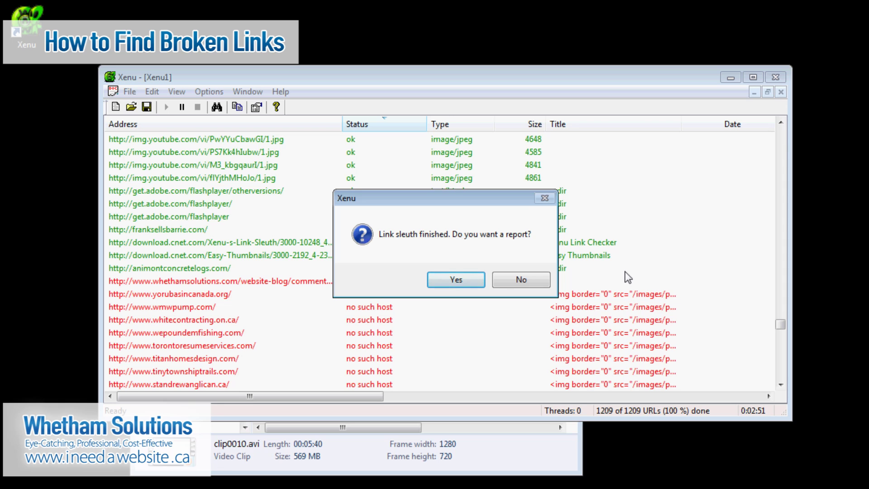
Decline the report and reverse the Status sort so forbidden and 'no such host' links top the list.
{"action": "left_click", "coordinate": [539, 281]}
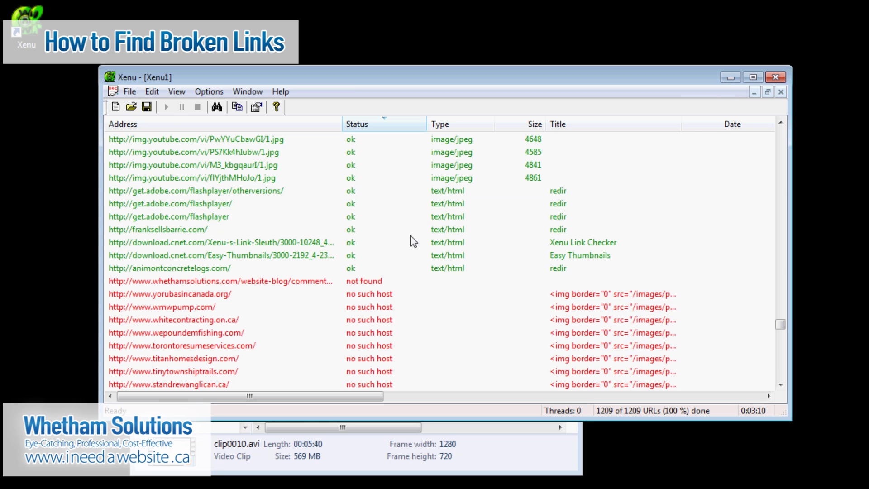
{"action": "left_click", "coordinate": [395, 125]}
{"action": "left_click", "coordinate": [393, 124]}
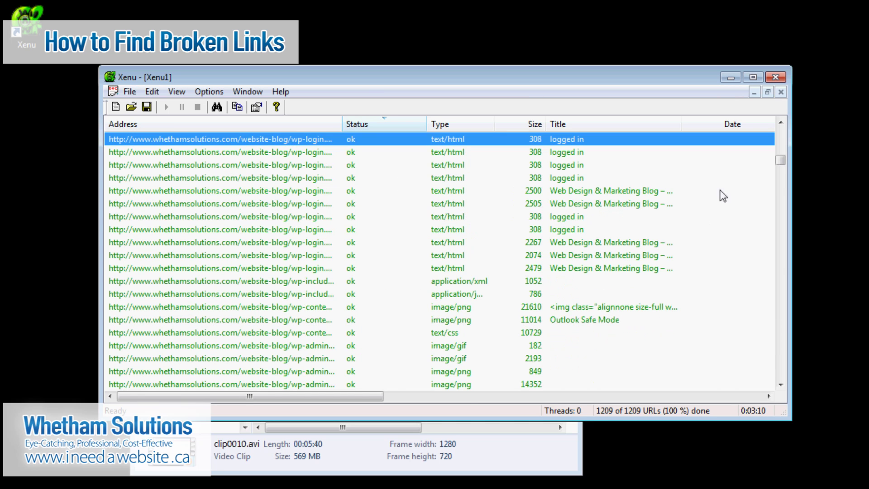
{"action": "left_click_drag", "start_coordinate": [780, 156], "coordinate": [789, 127]}
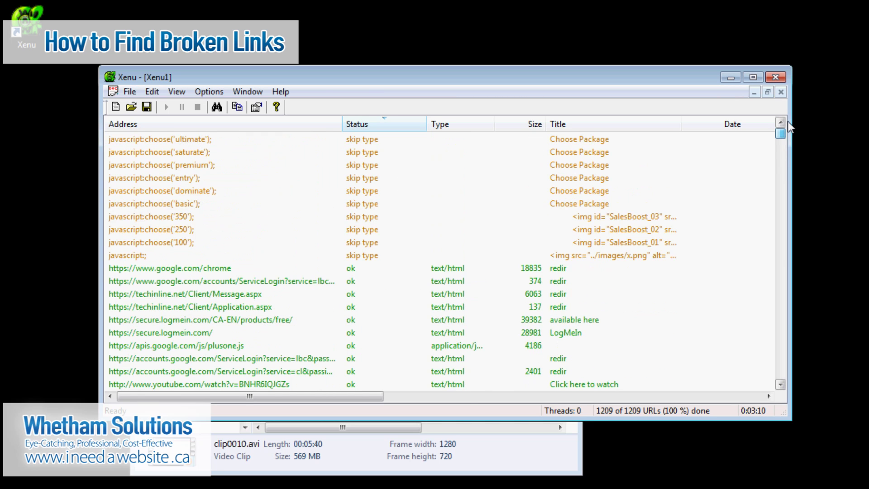
{"action": "left_click", "coordinate": [416, 124]}
{"action": "left_click_drag", "start_coordinate": [781, 348], "coordinate": [771, 121]}
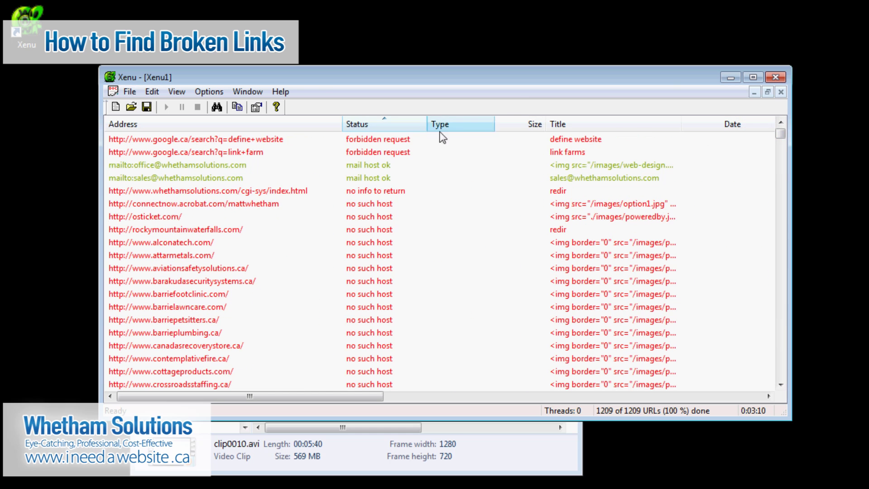
{"action": "left_click", "coordinate": [404, 140]}
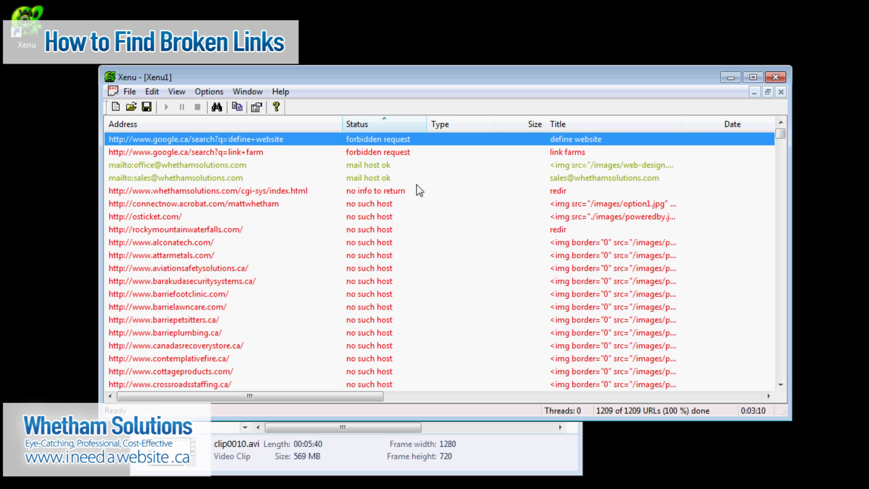
{"action": "mouse_move", "coordinate": [781, 134]}
{"action": "left_mouse_down"}
{"action": "mouse_move", "coordinate": [779, 141]}
{"action": "mouse_move", "coordinate": [779, 133]}
{"action": "left_mouse_up"}
{"action": "left_click", "coordinate": [398, 139]}
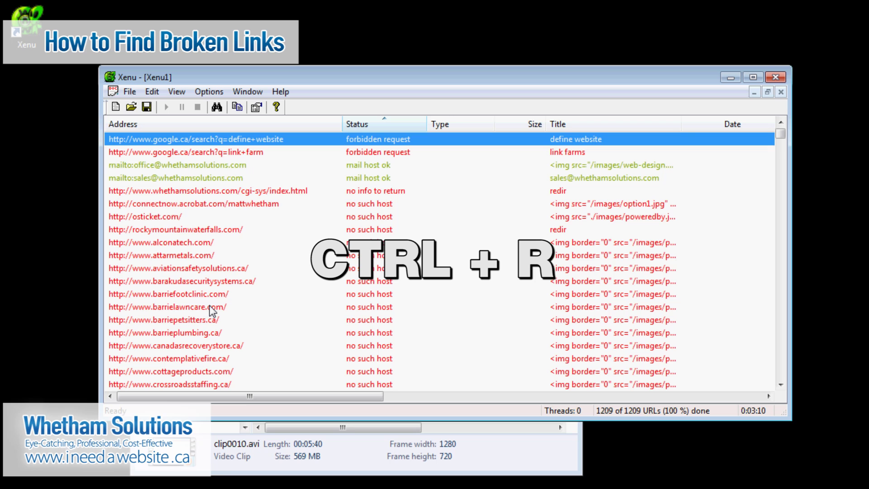
Retry all failed URLs with Ctrl+R and review the rechecked rows.
{"action": "key", "text": "ctrl+r"}
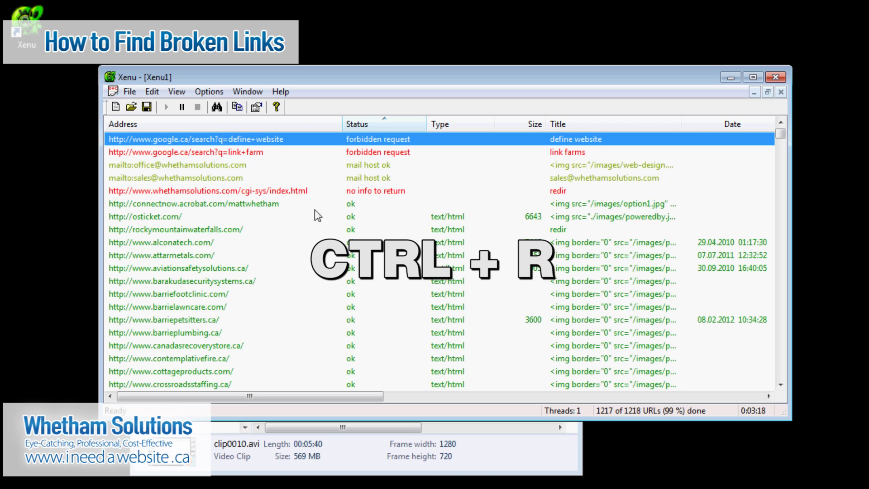
{"action": "left_click", "coordinate": [280, 204]}
{"action": "left_click", "coordinate": [216, 272]}
{"action": "left_click", "coordinate": [203, 296]}
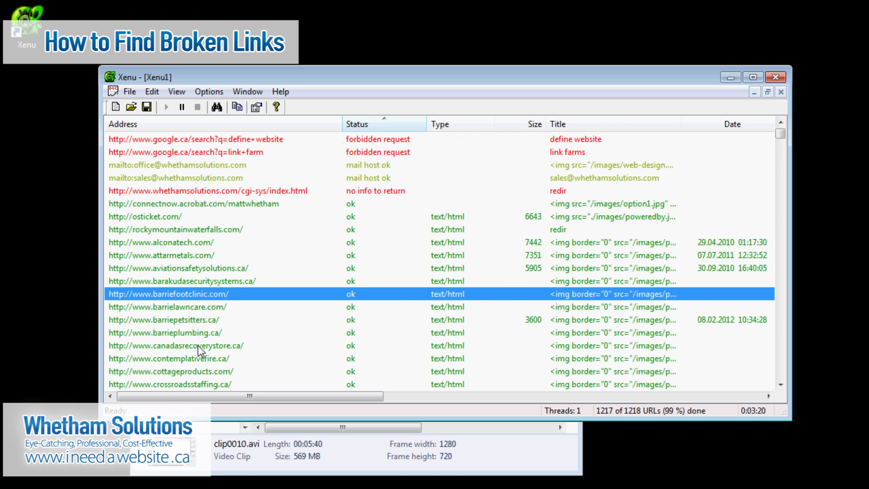
{"action": "scroll", "coordinate": [197, 344], "scroll_direction": "down", "scroll_amount": 1}
{"action": "scroll", "coordinate": [198, 337], "scroll_direction": "down", "scroll_amount": 3}
{"action": "scroll", "coordinate": [198, 337], "scroll_direction": "up", "scroll_amount": 4}
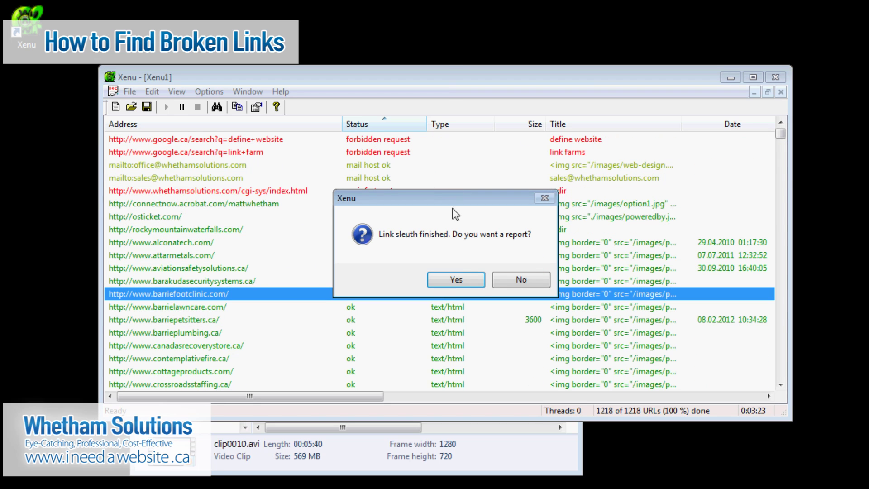
Decline the report and re-sort by Status to see the remaining failures.
{"action": "left_click", "coordinate": [526, 280]}
{"action": "left_click", "coordinate": [302, 219]}
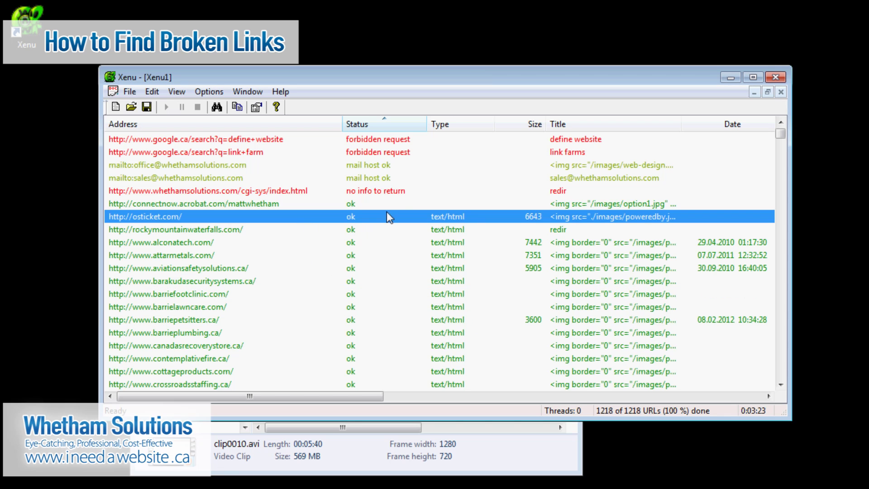
{"action": "left_click", "coordinate": [373, 127]}
{"action": "scroll", "coordinate": [679, 248], "scroll_direction": "down", "scroll_amount": 6}
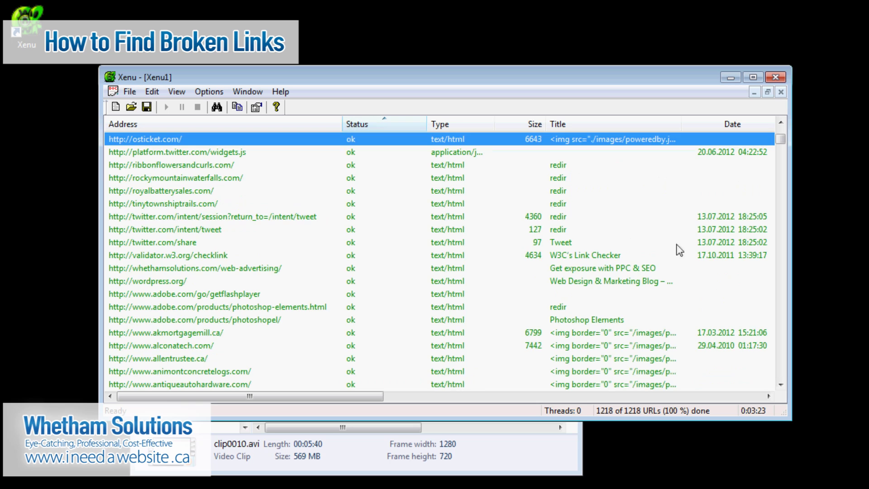
{"action": "left_click_drag", "start_coordinate": [779, 137], "coordinate": [779, 129]}
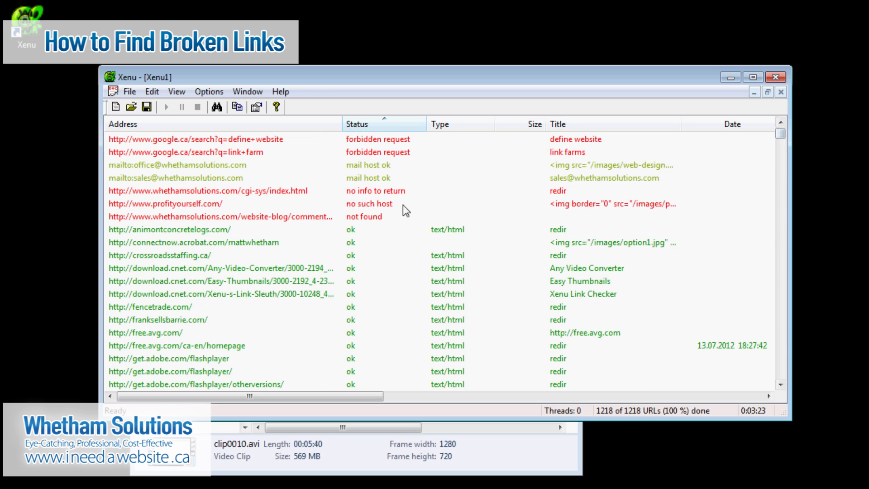
{"action": "left_click", "coordinate": [344, 218]}
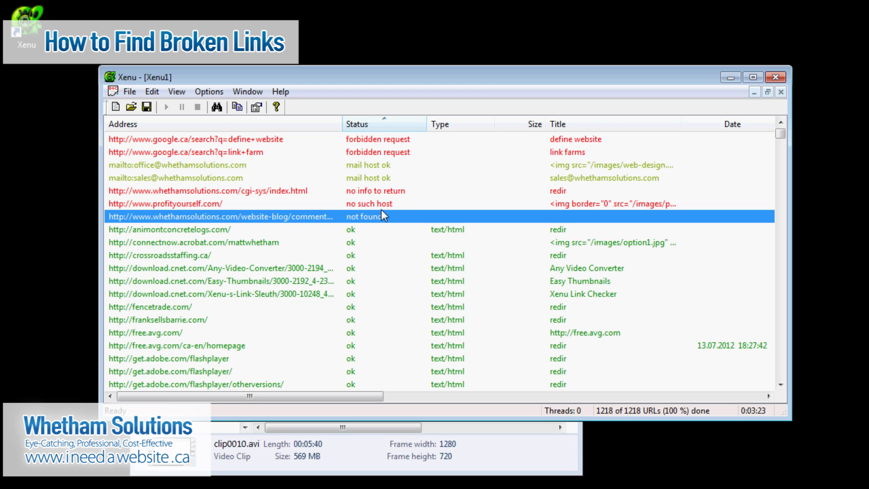
{"action": "left_click", "coordinate": [382, 150]}
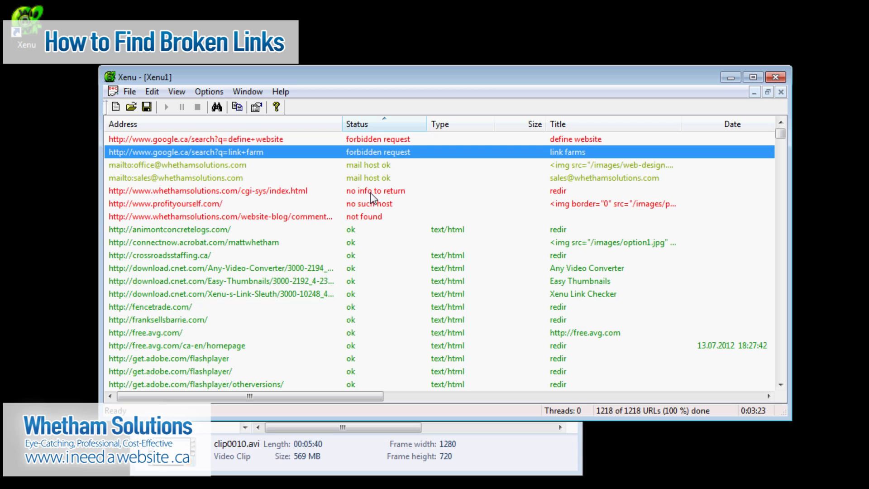
Widen the Address column and retry the remaining broken profityourself.com link.
{"action": "left_click_drag", "start_coordinate": [344, 123], "coordinate": [361, 124]}
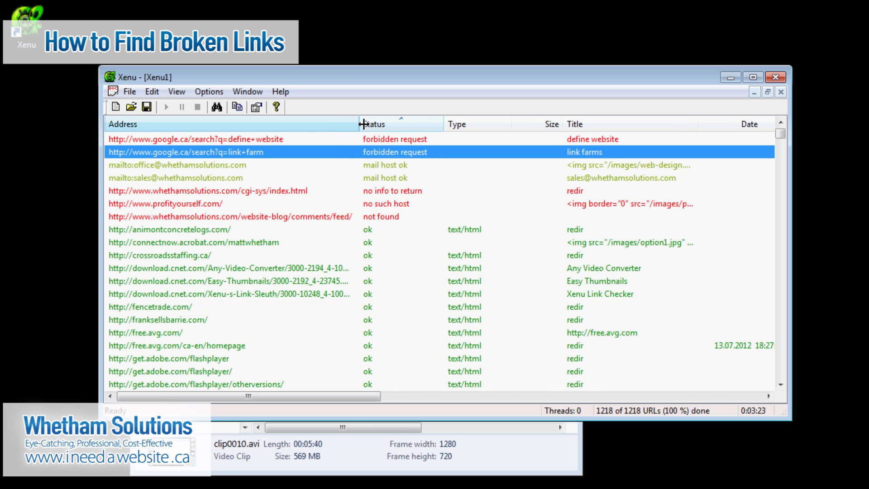
{"action": "left_click", "coordinate": [381, 216]}
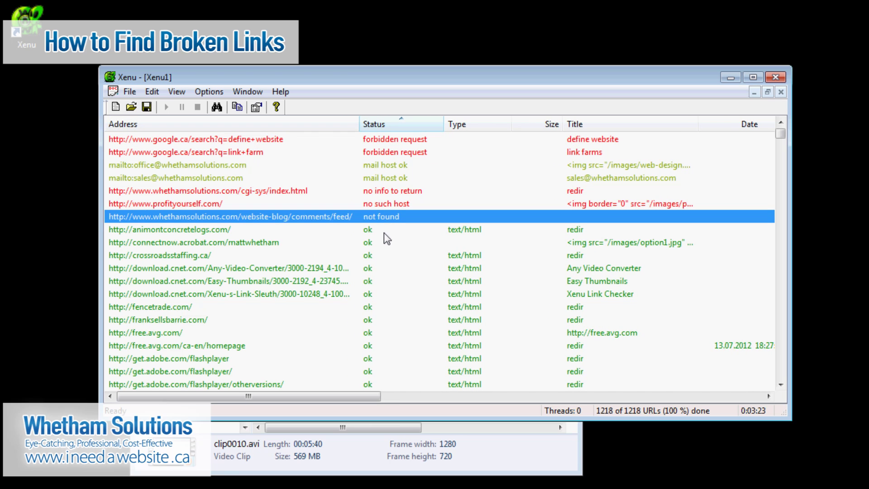
{"action": "left_click", "coordinate": [387, 205]}
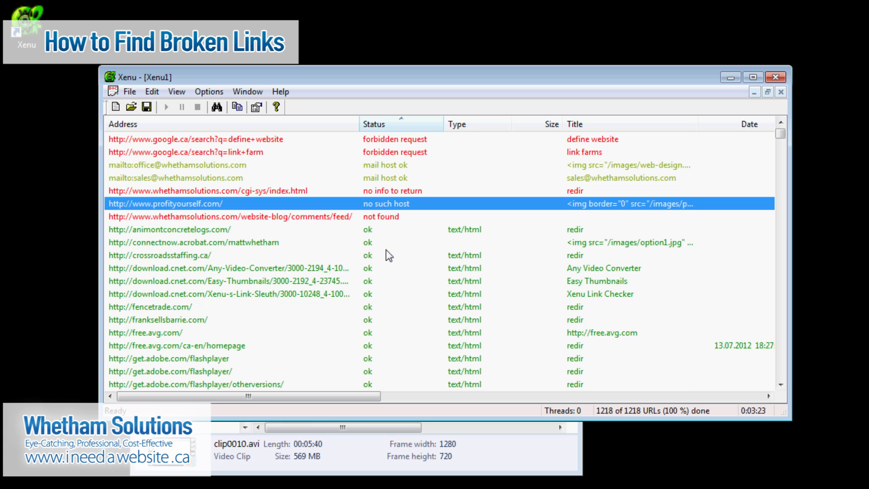
{"action": "left_click", "coordinate": [390, 216]}
{"action": "left_click", "coordinate": [390, 208]}
{"action": "key", "text": "ctrl+r"}
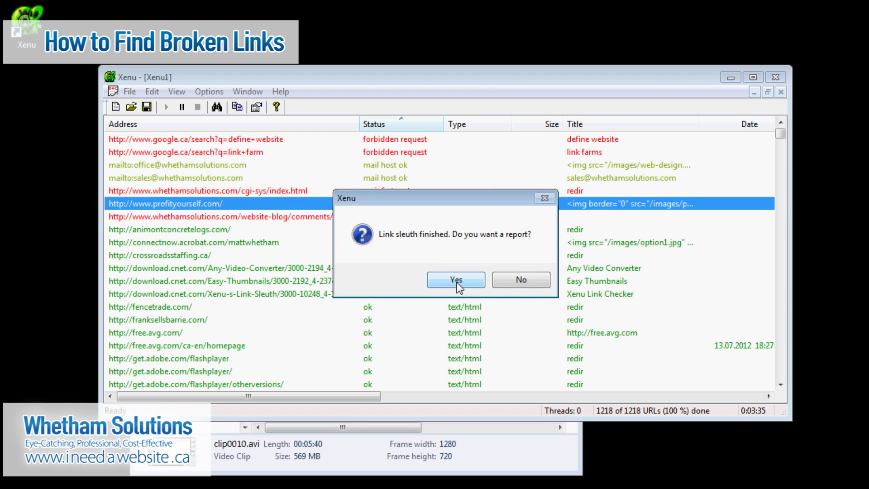
Accept the report and cancel the Remote Orphan Check FTP Parameters dialog.
{"action": "left_click", "coordinate": [457, 283]}
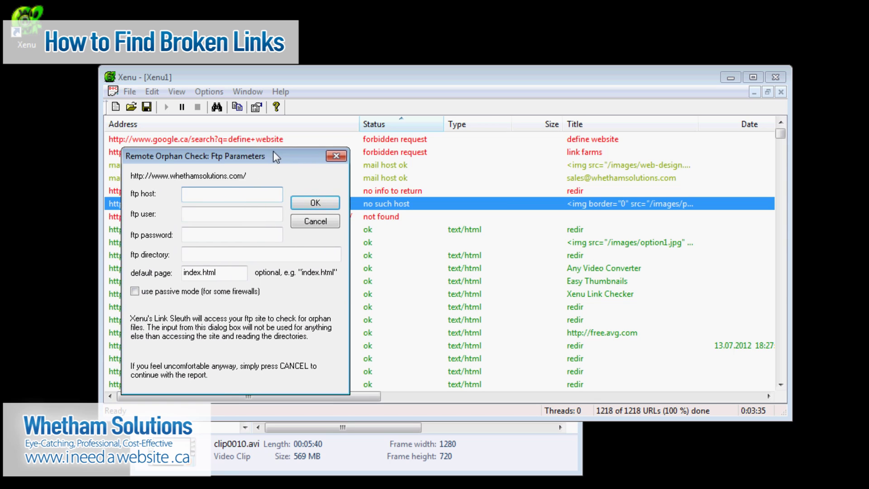
{"action": "left_click_drag", "start_coordinate": [273, 152], "coordinate": [280, 148]}
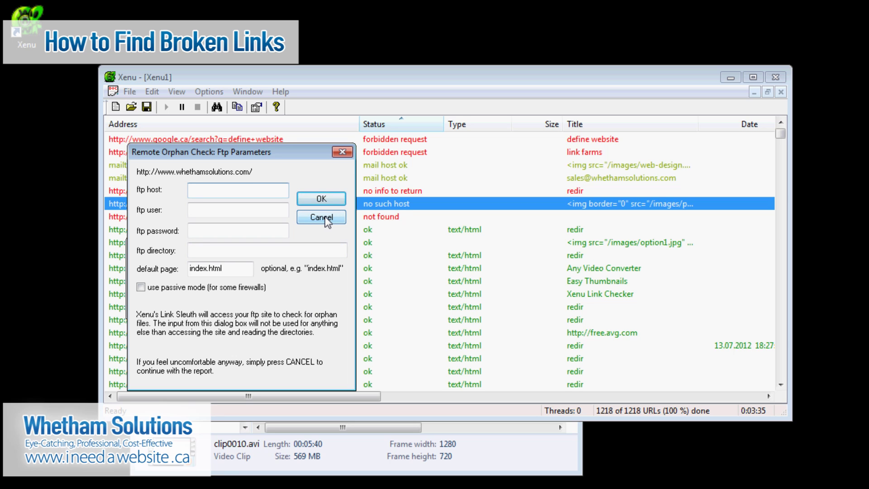
{"action": "left_click", "coordinate": [325, 217]}
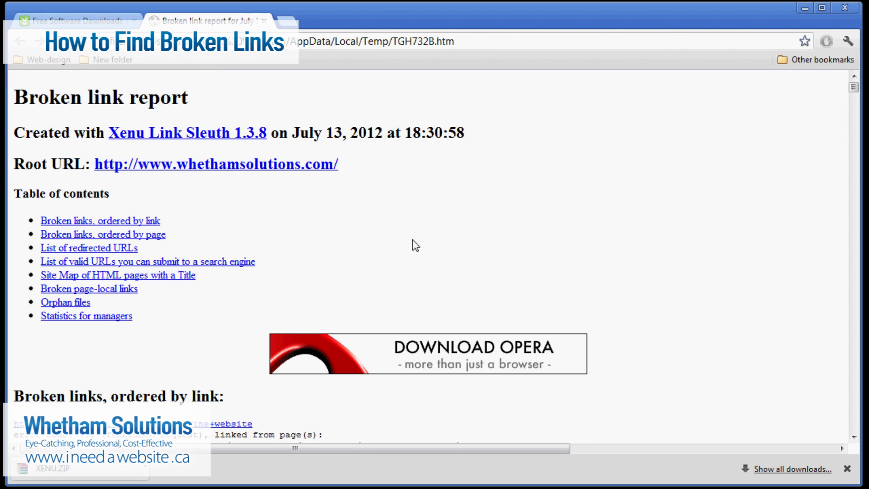
Scroll to 'Broken links, ordered by link' and highlight the first broken URL and the error-code 12007 and 204 lines.
{"action": "scroll", "coordinate": [433, 245], "scroll_direction": "down", "scroll_amount": 5}
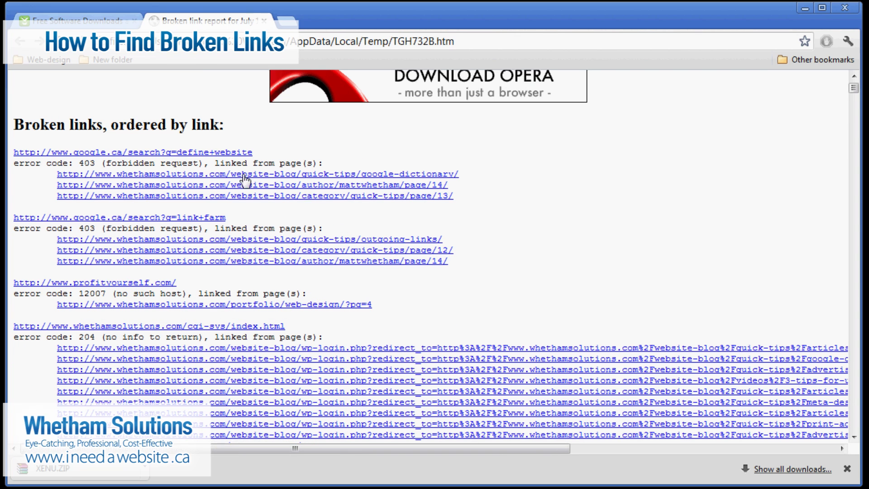
{"action": "left_click_drag", "start_coordinate": [254, 153], "coordinate": [12, 151]}
{"action": "left_click", "coordinate": [300, 150]}
{"action": "left_click_drag", "start_coordinate": [298, 294], "coordinate": [28, 292]}
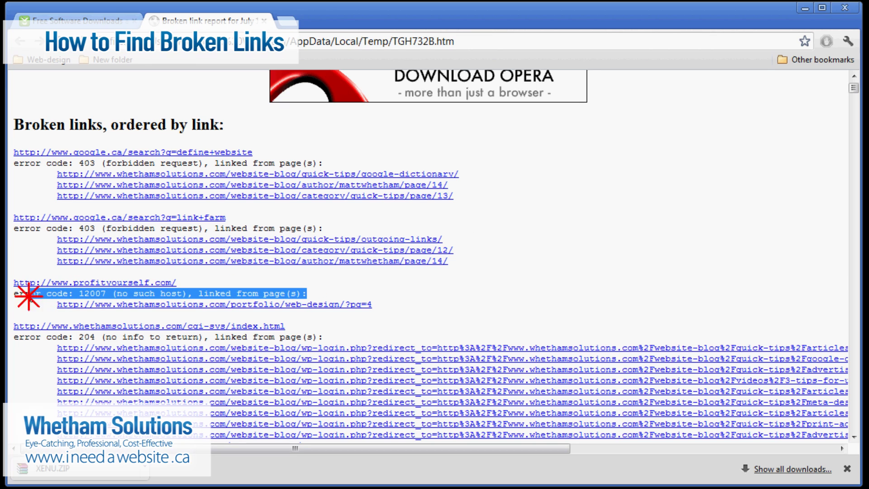
{"action": "left_click", "coordinate": [28, 293]}
{"action": "left_click_drag", "start_coordinate": [322, 336], "coordinate": [42, 335]}
{"action": "left_click", "coordinate": [387, 328]}
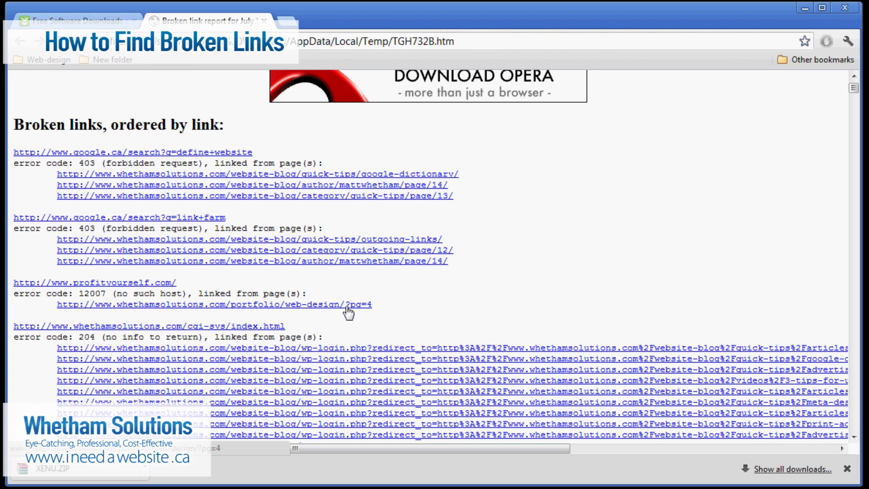